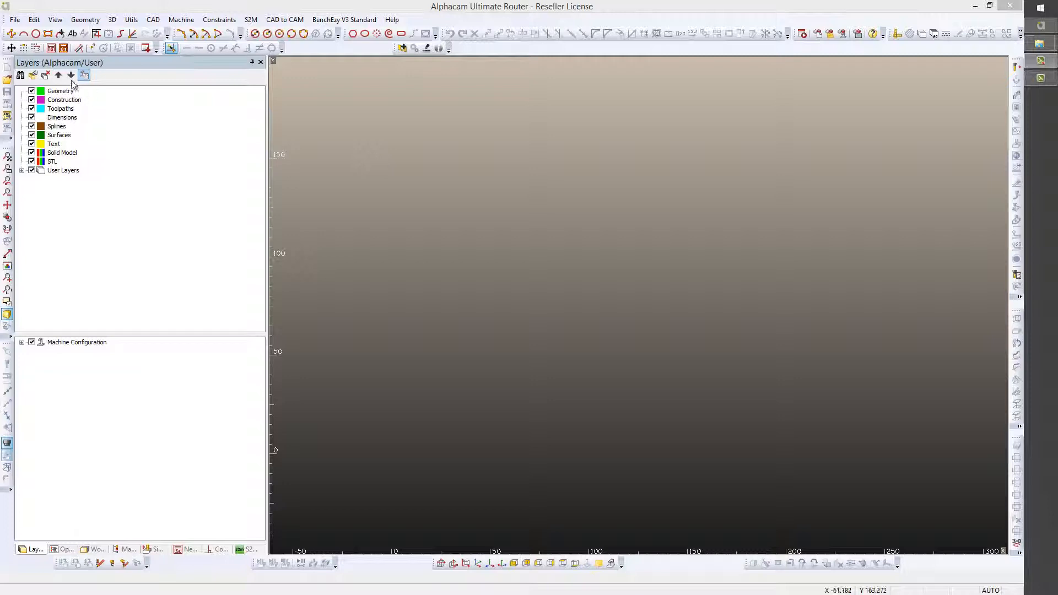
Draw a rectangle 572 wide and 496 high with its first corner at the origin
{"action": "left_click", "coordinate": [48, 33]}
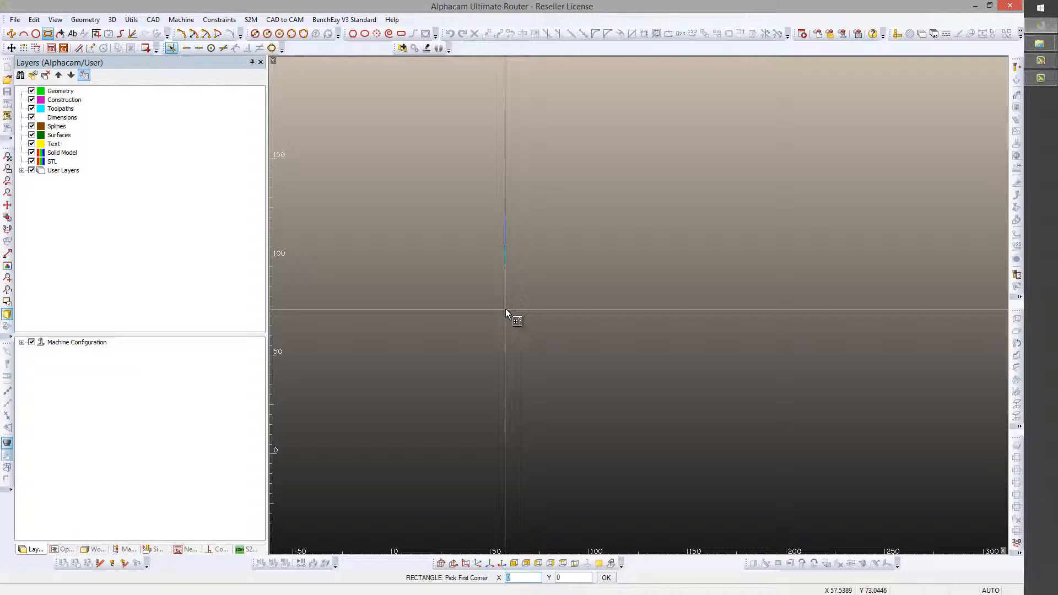
{"action": "key", "text": "Tab"}
{"action": "key", "text": "Return"}
{"action": "type", "text": "572"}
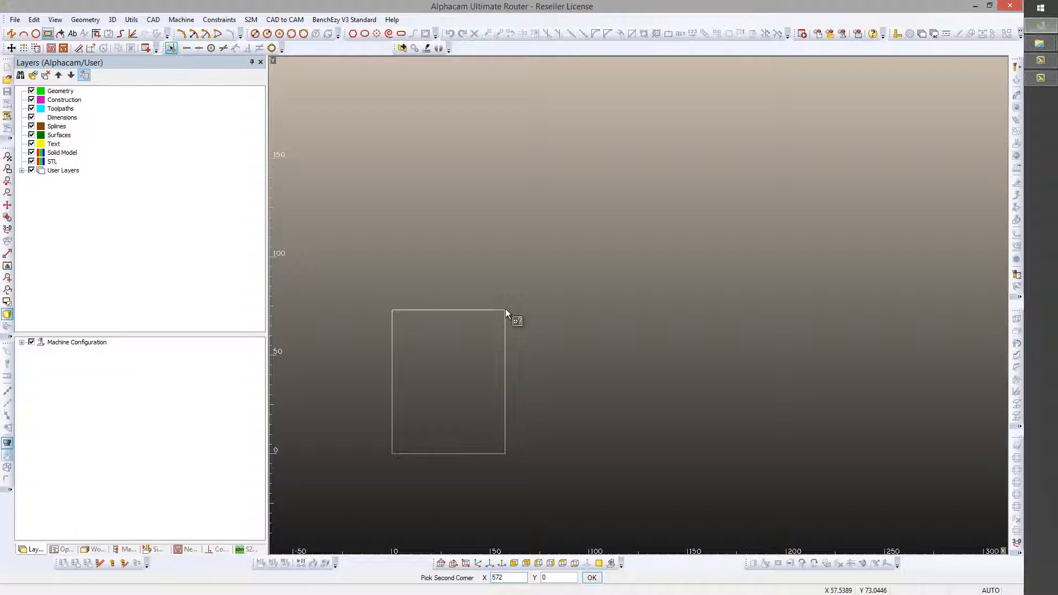
{"action": "key", "text": "Tab"}
{"action": "type", "text": "720"}
{"action": "key", "text": "Return"}
{"action": "left_click", "coordinate": [10, 160]}
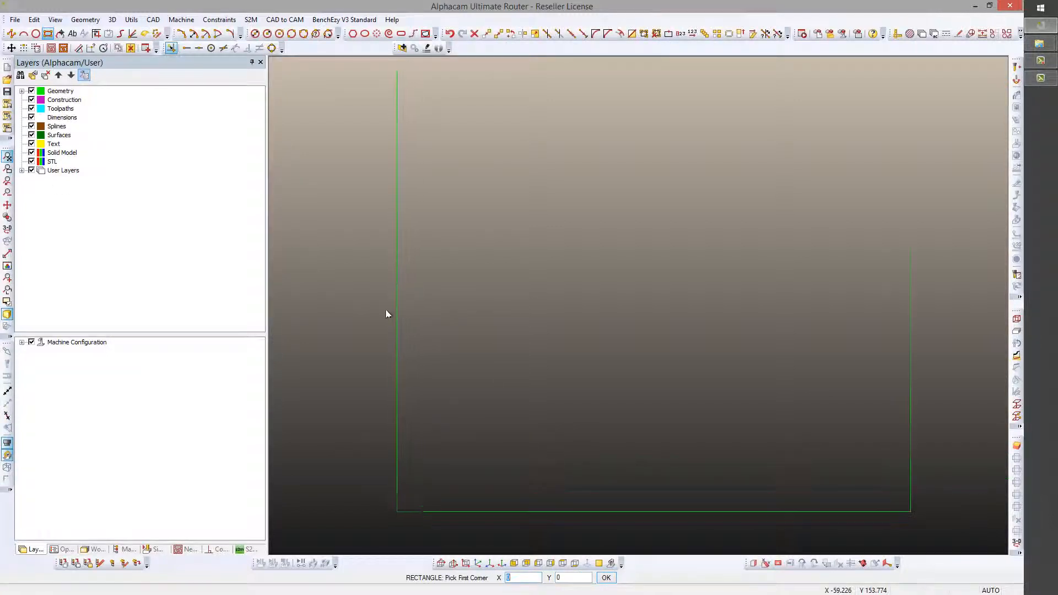
{"action": "key", "text": "Escape"}
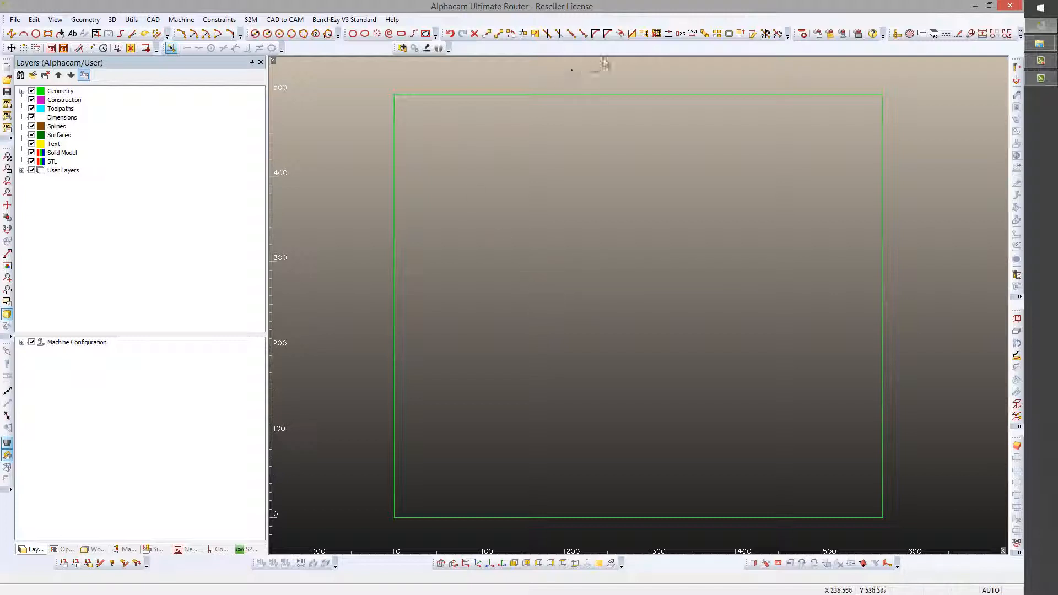
Offset the rectangle's left and right edges outward by 20 as separate lines
{"action": "left_click", "coordinate": [620, 34]}
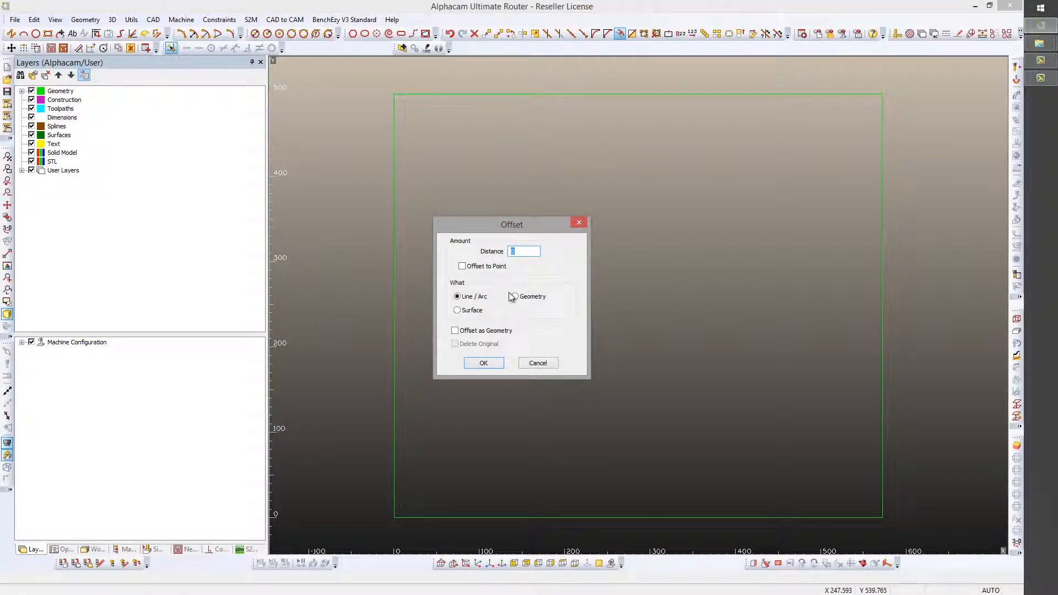
{"action": "type", "text": "20"}
{"action": "key", "text": "Return"}
{"action": "left_click", "coordinate": [394, 337]}
{"action": "left_click", "coordinate": [382, 339]}
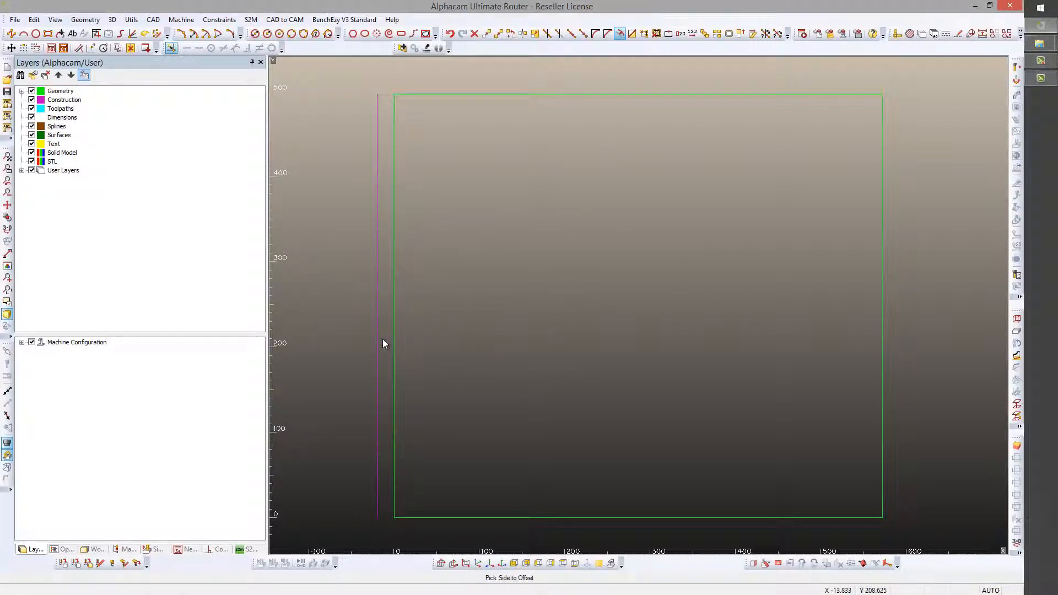
{"action": "left_click", "coordinate": [883, 352]}
{"action": "left_click", "coordinate": [910, 354]}
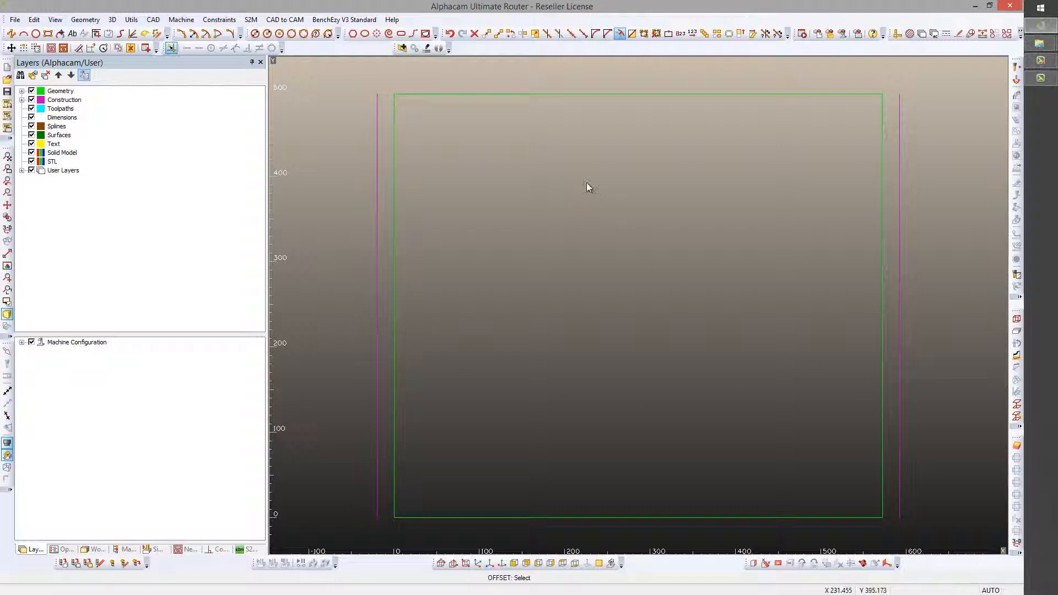
Extend both offset lines by 65 below the rectangle and delete their portions alongside it, keeping only the short lower segments
{"action": "left_click", "coordinate": [776, 34]}
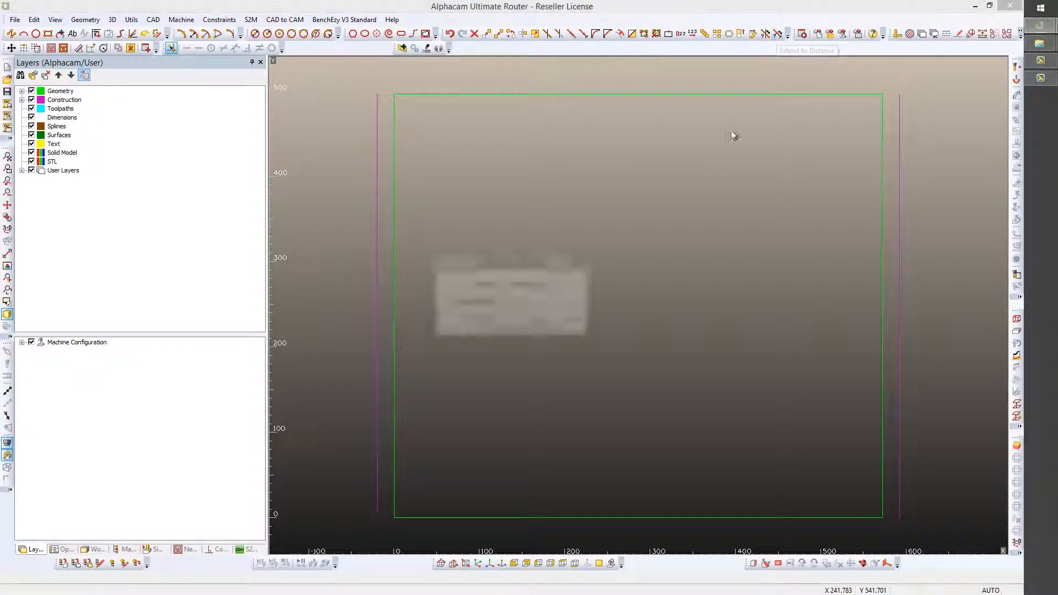
{"action": "type", "text": "65"}
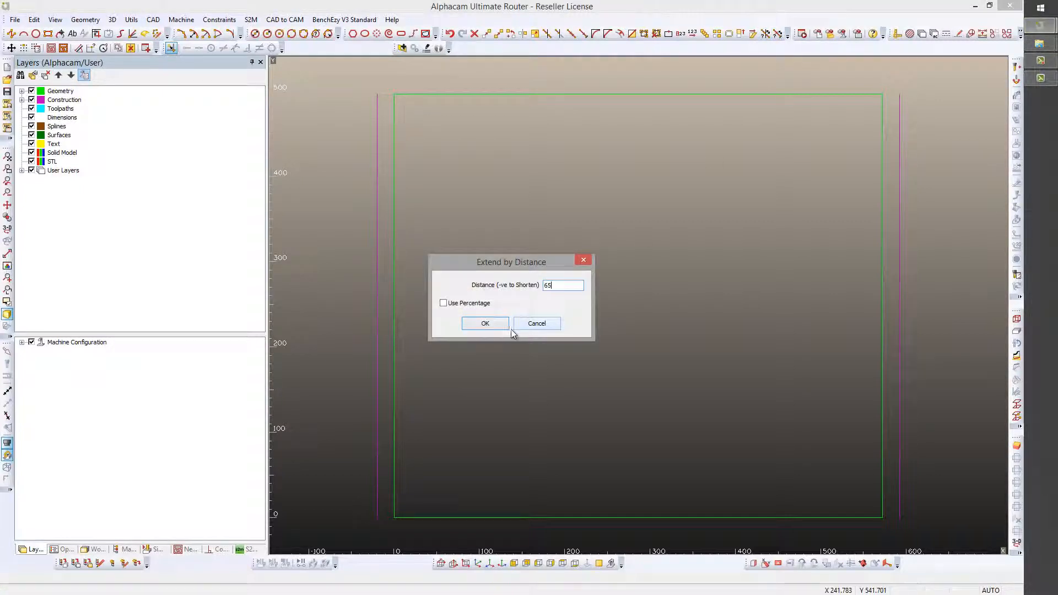
{"action": "left_click", "coordinate": [486, 326]}
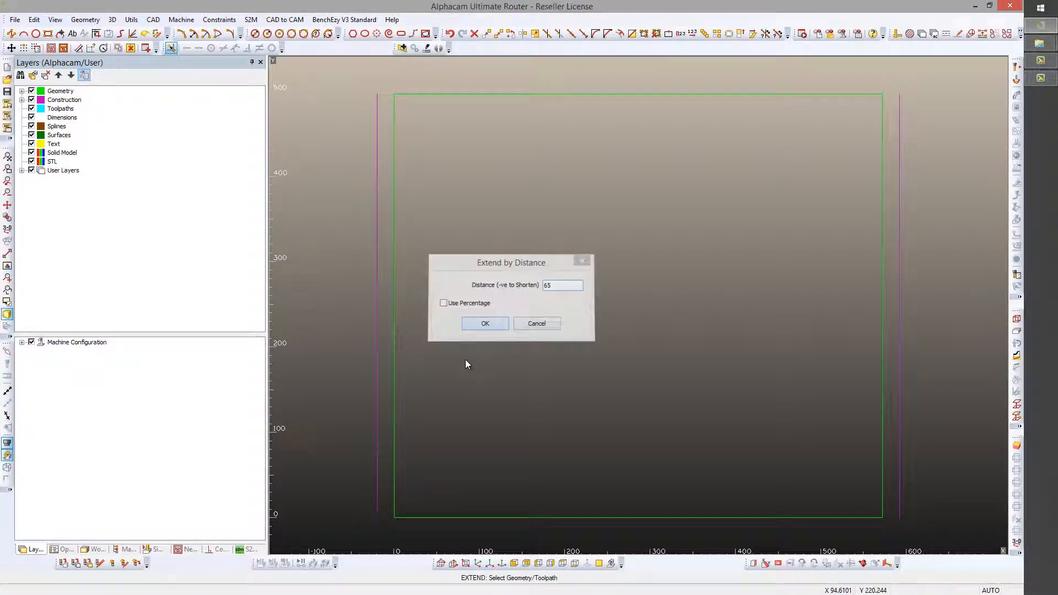
{"action": "left_click", "coordinate": [378, 515]}
{"action": "left_click", "coordinate": [900, 506]}
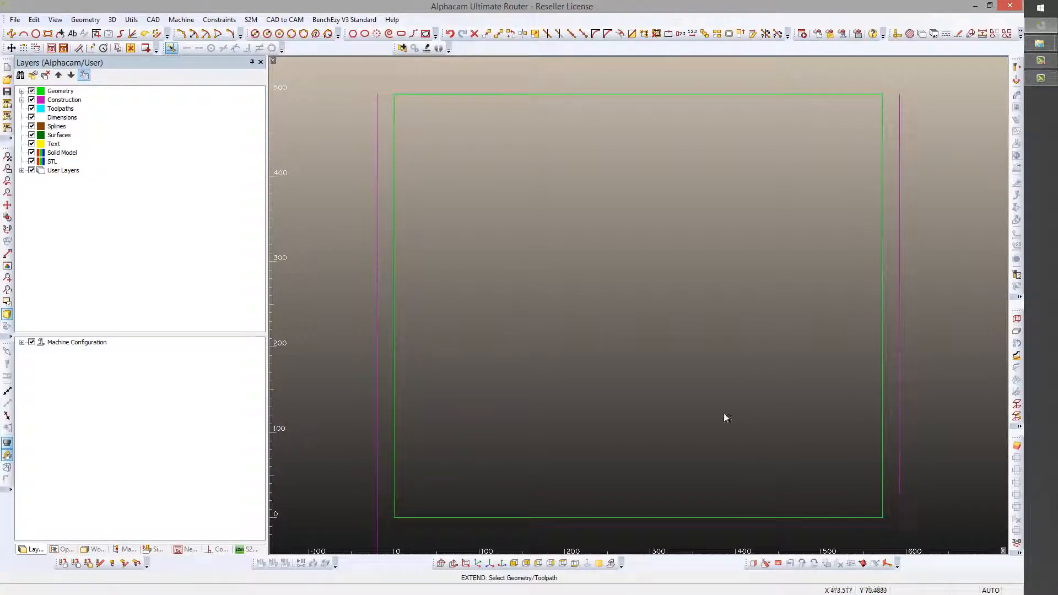
{"action": "left_click", "coordinate": [7, 157]}
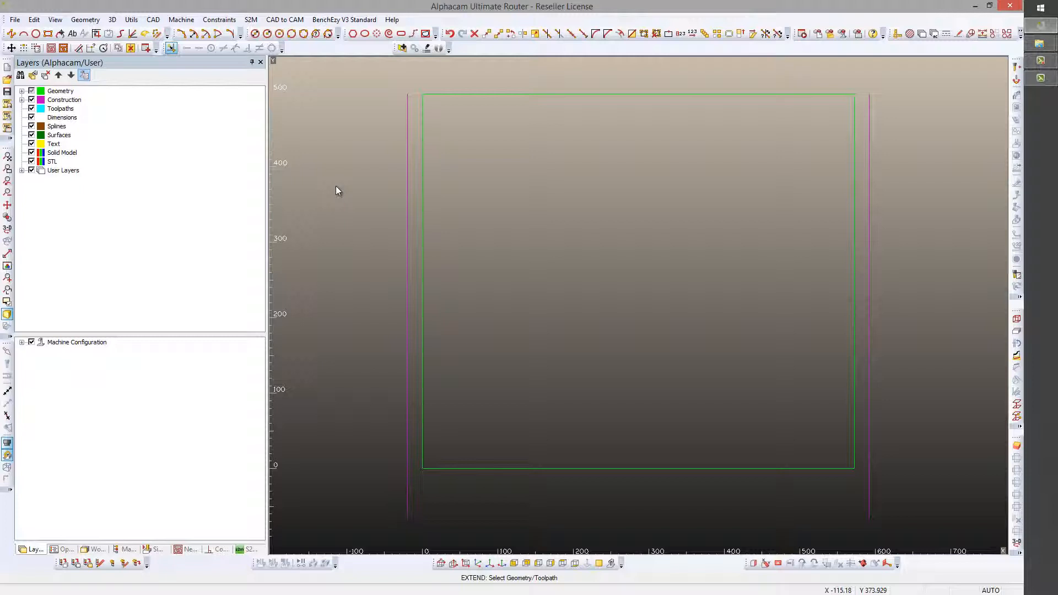
{"action": "key", "text": "Delete"}
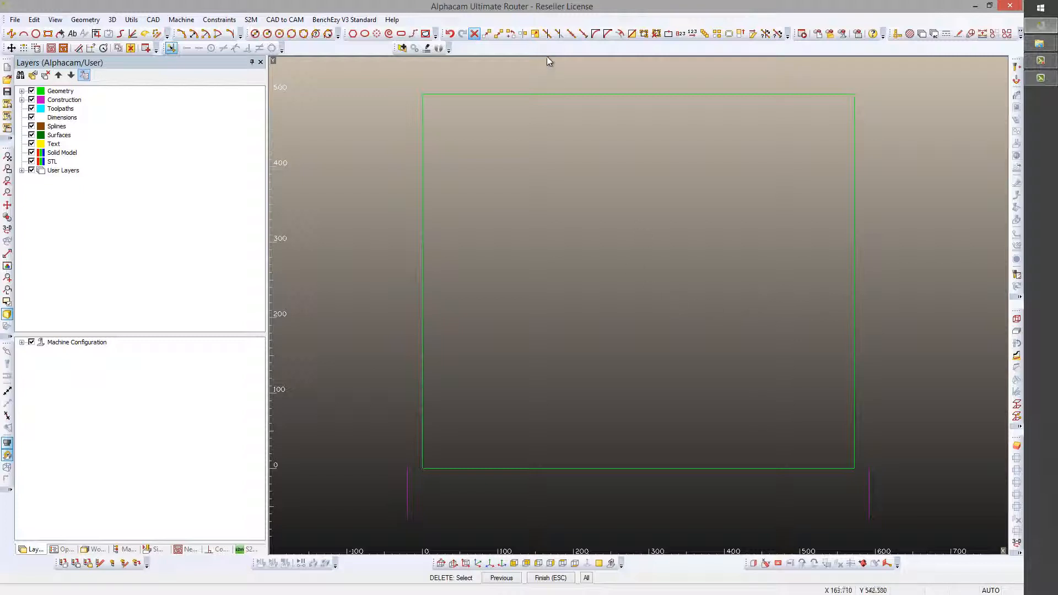
{"action": "left_click", "coordinate": [487, 37]}
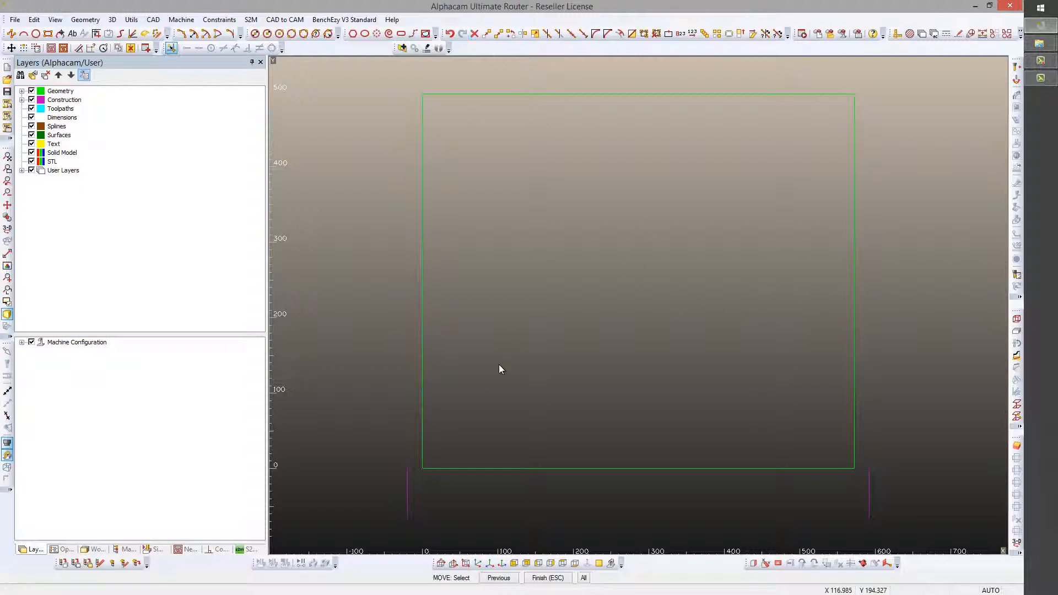
{"action": "left_click", "coordinate": [408, 494]}
{"action": "left_click", "coordinate": [642, 475]}
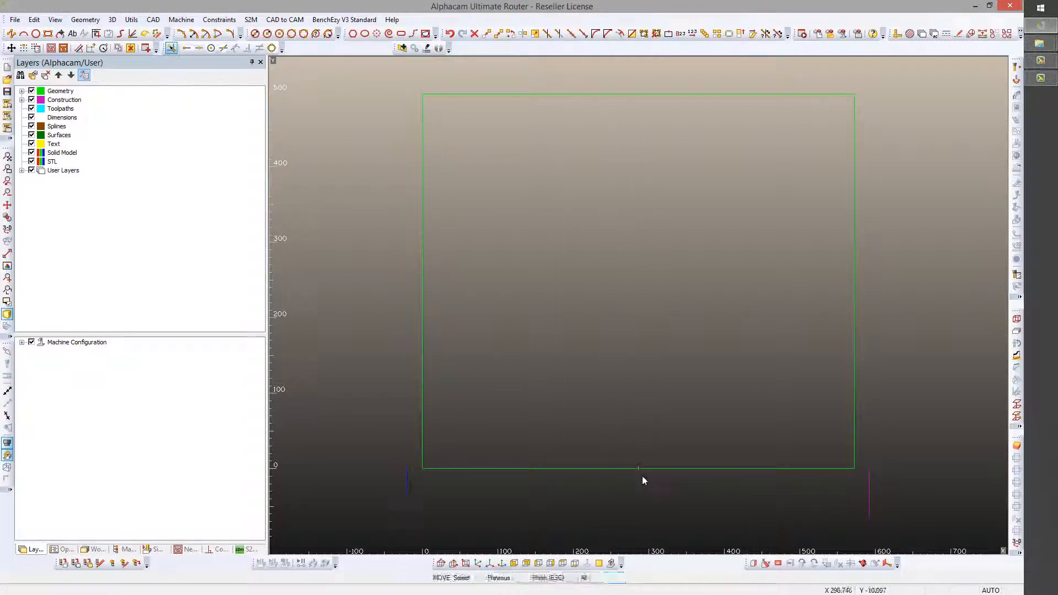
{"action": "key", "text": "Escape"}
{"action": "key", "text": "ctrl+z"}
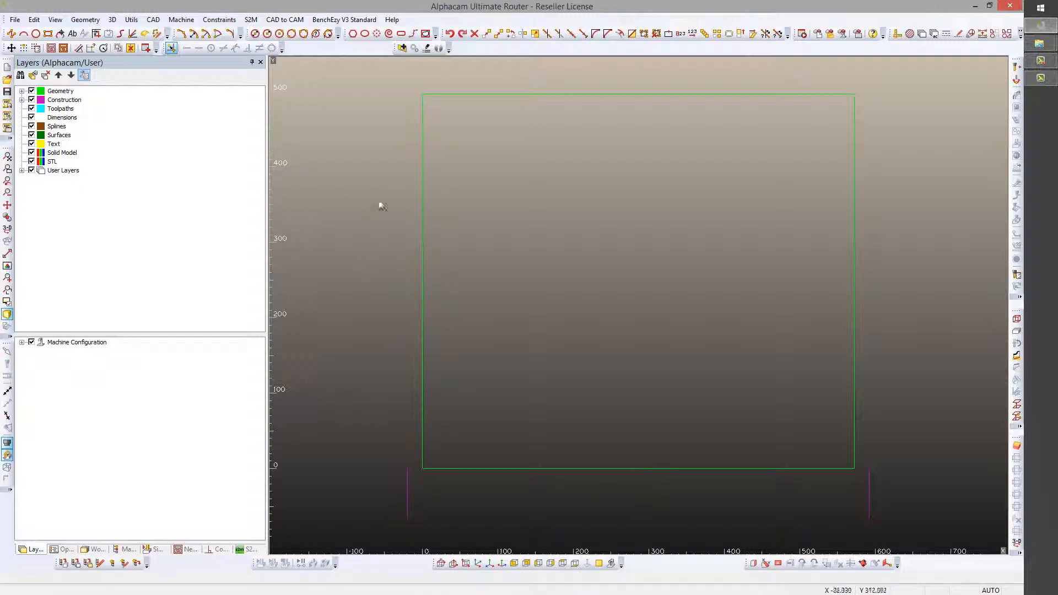
Copy the left short line by its upper endpoint to the midpoint of the rectangle's bottom edge
{"action": "left_click", "coordinate": [498, 33]}
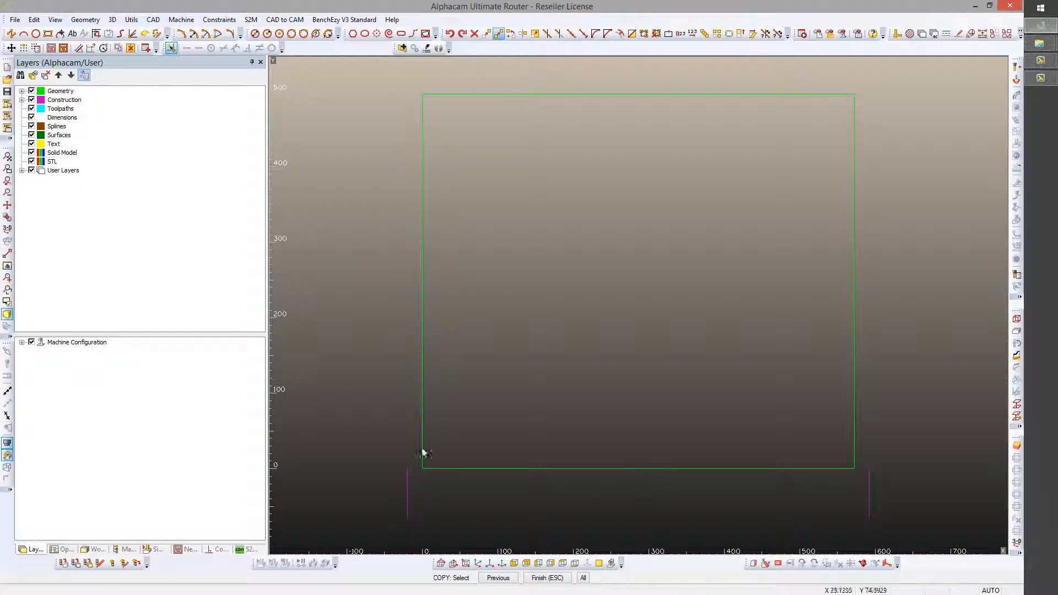
{"action": "left_click", "coordinate": [408, 489]}
{"action": "key", "text": "Escape"}
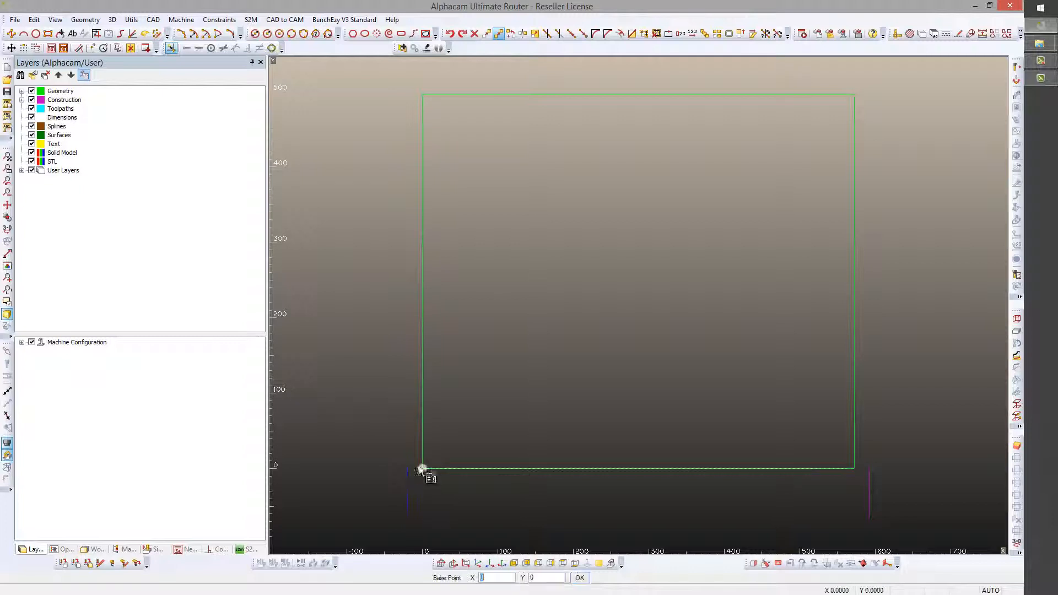
{"action": "left_click", "coordinate": [408, 465]}
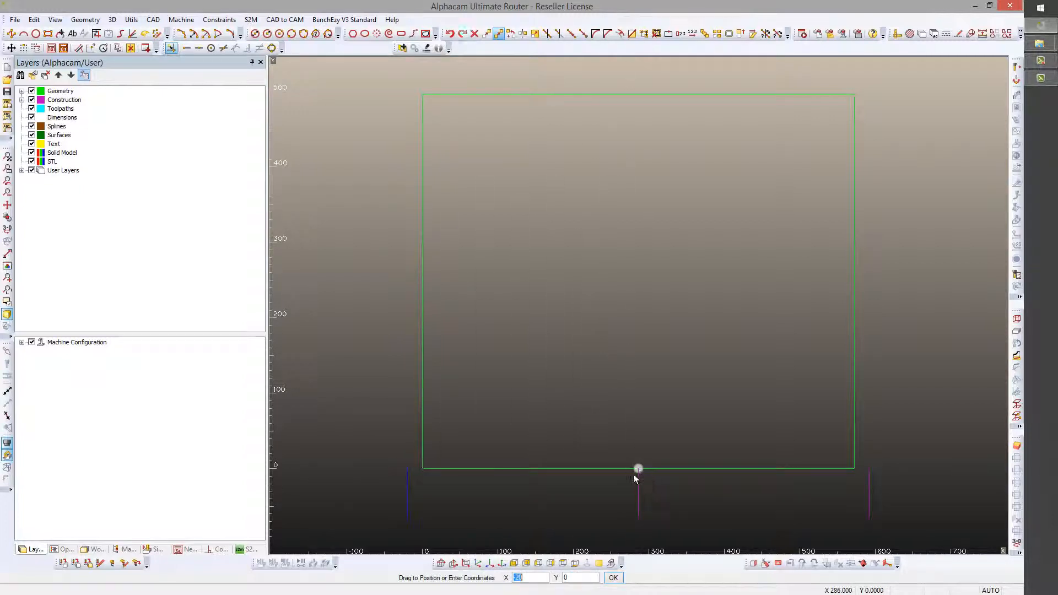
{"action": "left_click", "coordinate": [638, 470]}
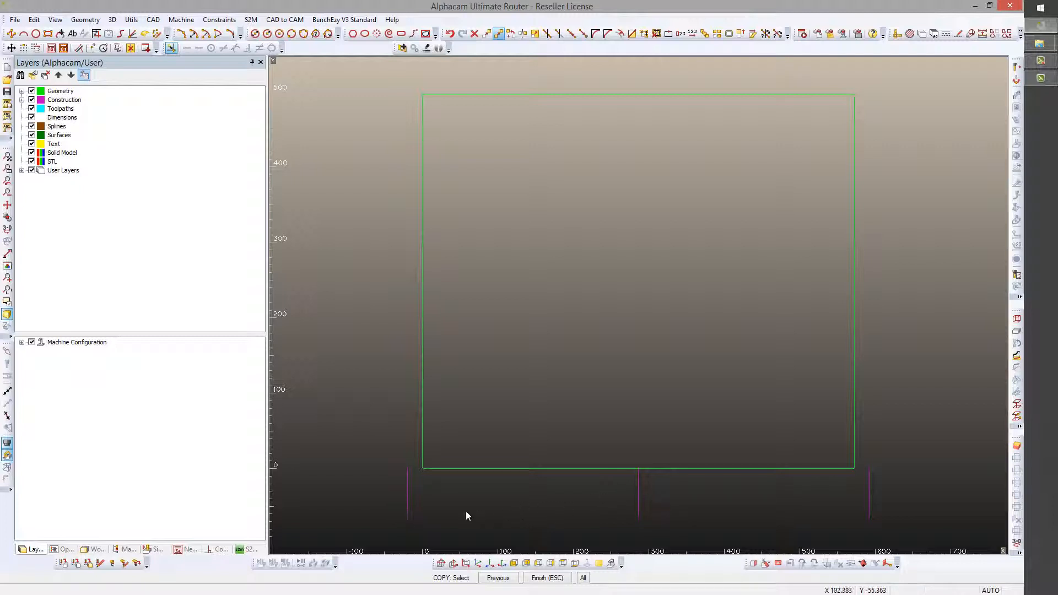
{"action": "left_click", "coordinate": [640, 517]}
Move the rectangle and all three short lines from the centre line's lower endpoint to X 0, Y 0
{"action": "left_click", "coordinate": [322, 81]}
{"action": "left_click", "coordinate": [897, 534]}
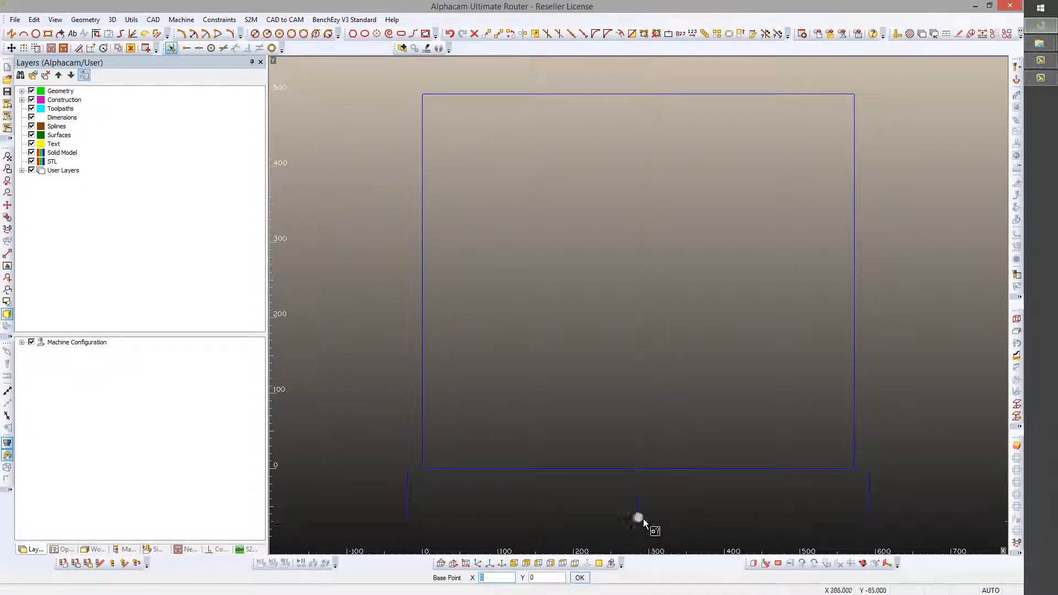
{"action": "left_click", "coordinate": [643, 519]}
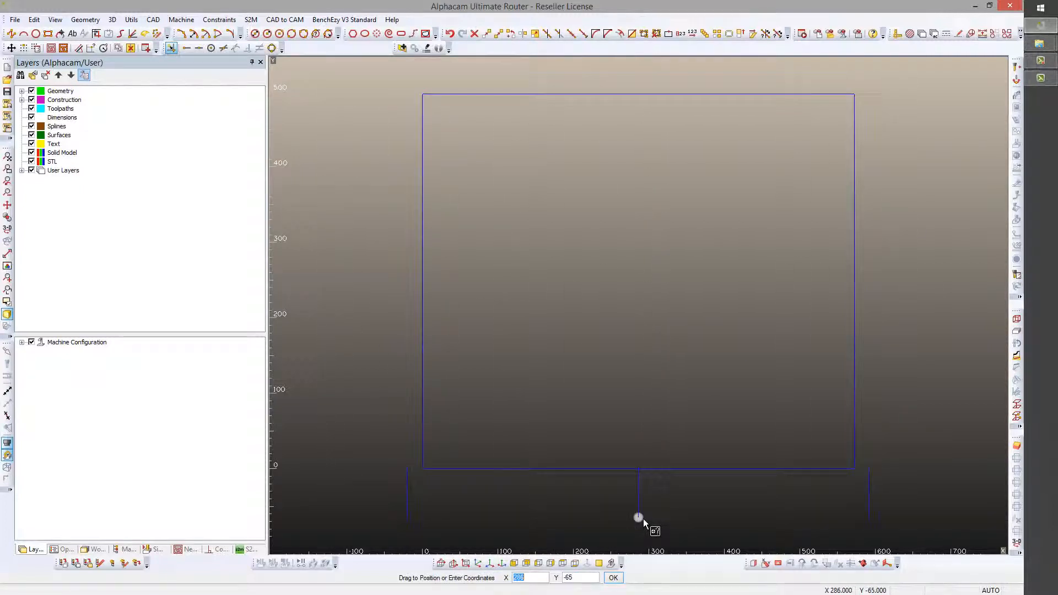
{"action": "type", "text": "0"}
{"action": "key", "text": "Tab"}
{"action": "type", "text": "0"}
{"action": "key", "text": "Return"}
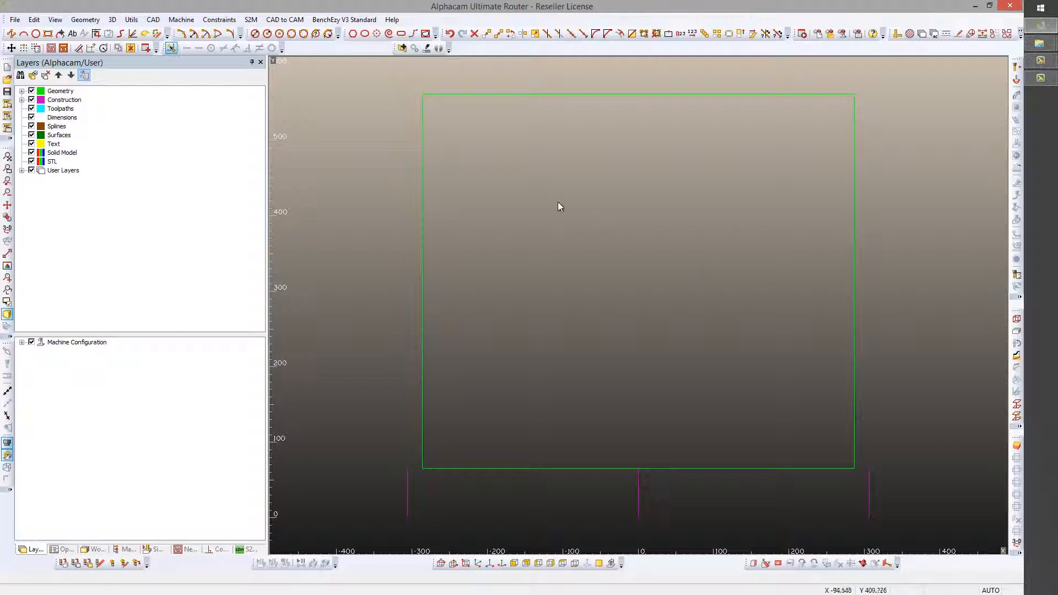
Mirror all the geometry about the horizontal line through the outer lines' lower endpoints without keeping the original
{"action": "left_click", "coordinate": [522, 34]}
{"action": "left_click_drag", "start_coordinate": [353, 68], "coordinate": [894, 534]}
{"action": "right_click", "coordinate": [891, 534]}
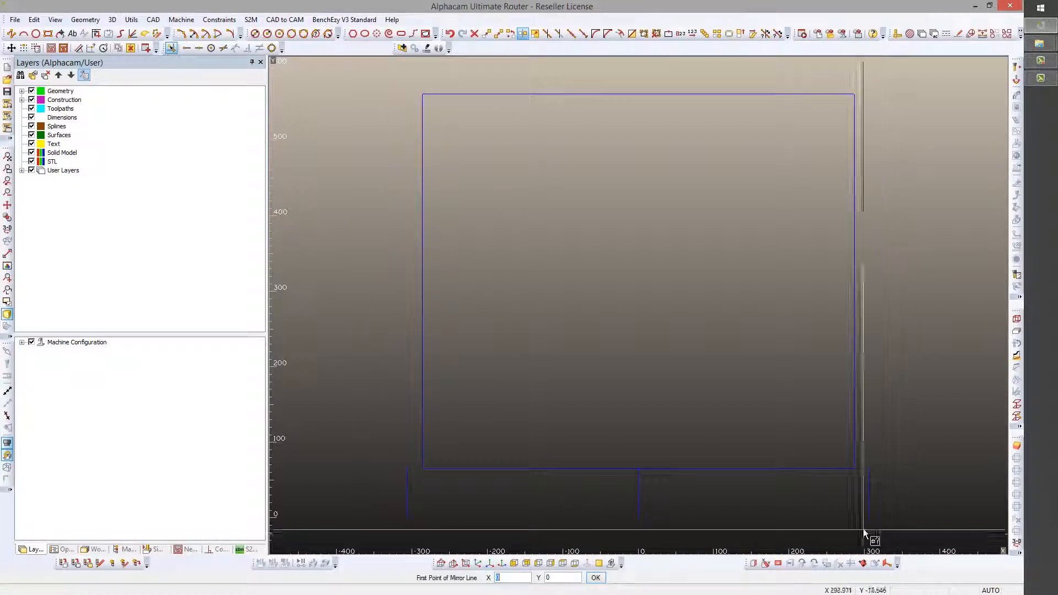
{"action": "left_click", "coordinate": [869, 517]}
{"action": "left_click", "coordinate": [413, 518]}
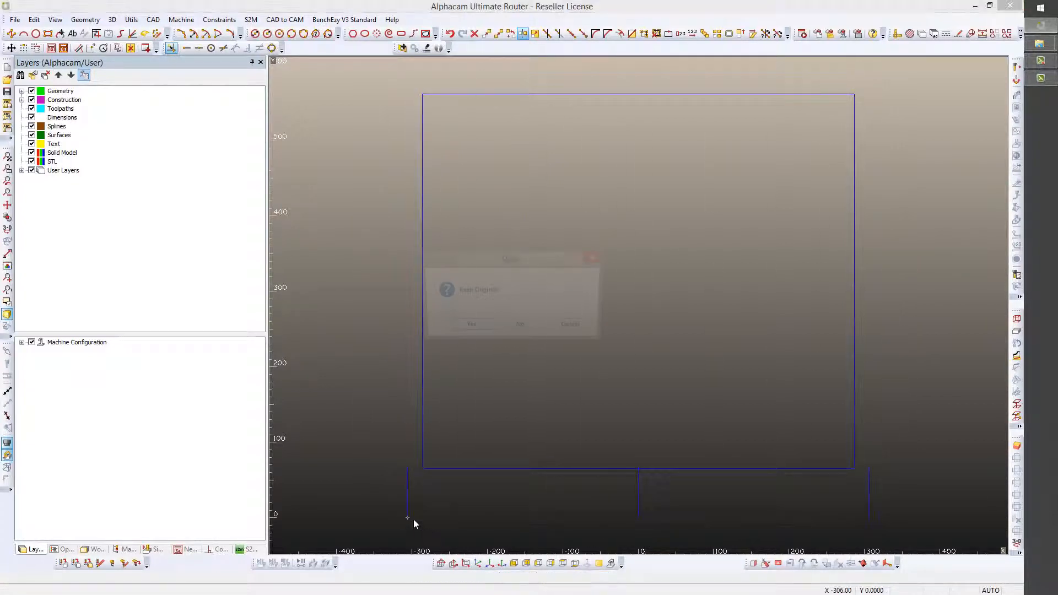
{"action": "left_click", "coordinate": [521, 329]}
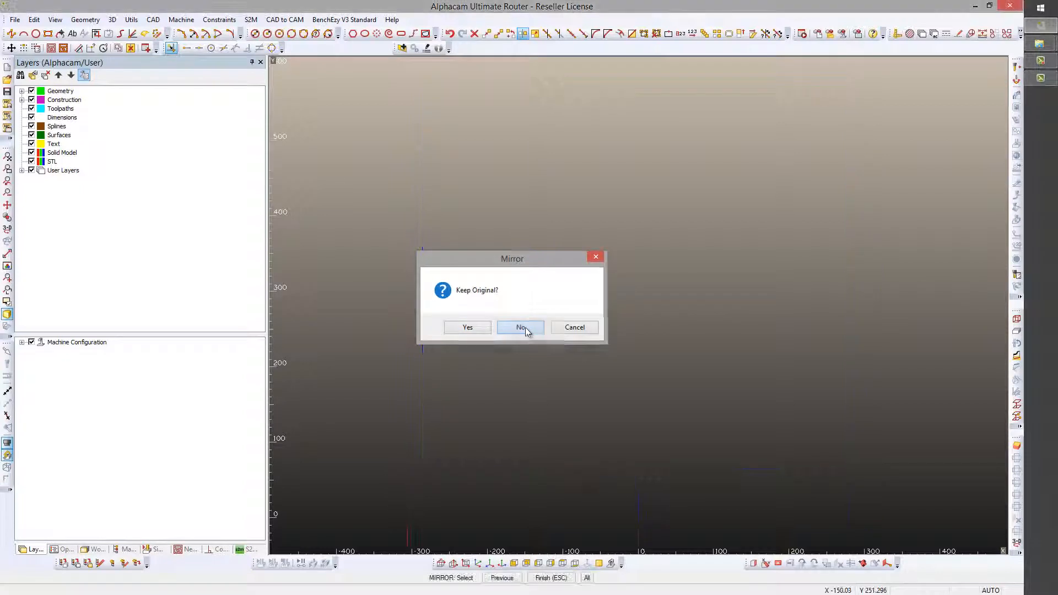
{"action": "left_click", "coordinate": [8, 158]}
{"action": "key", "text": "Escape"}
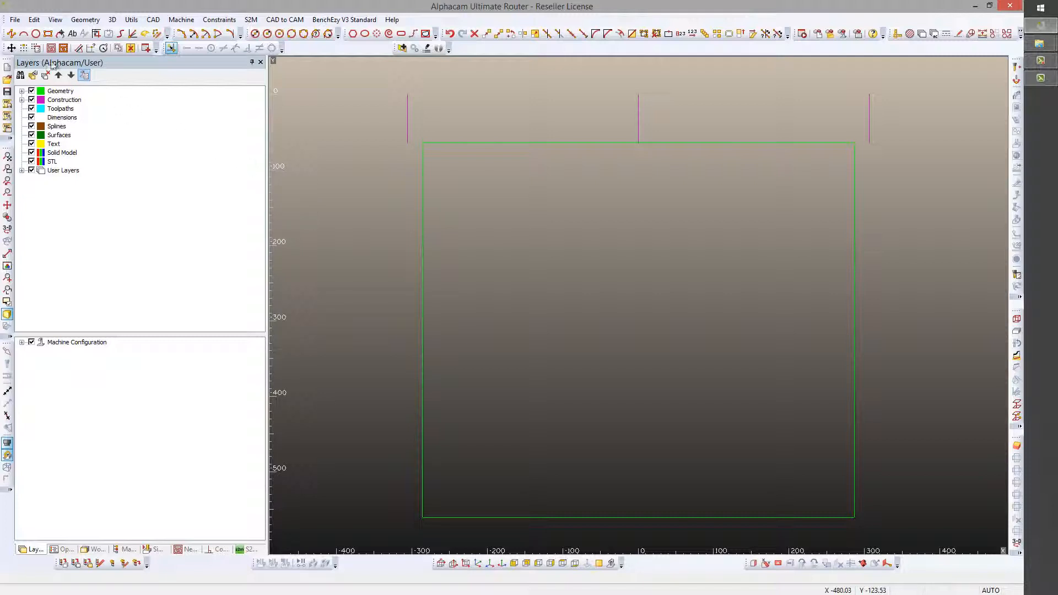
Save the drawing in the Hot Plates folder as "HP - 572 x 496.ard"
{"action": "left_click", "coordinate": [15, 19]}
{"action": "left_click", "coordinate": [70, 122]}
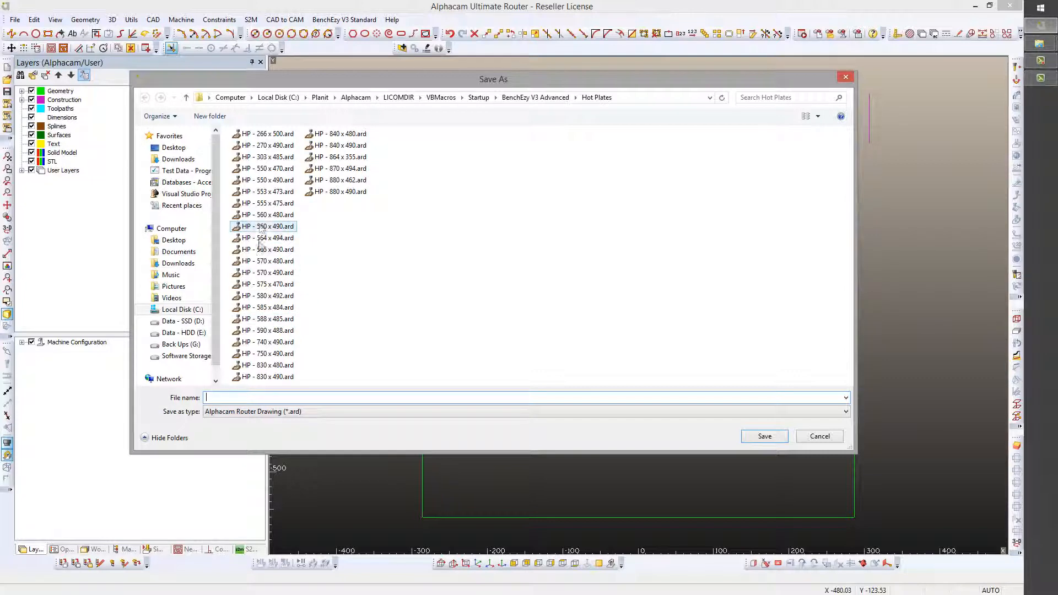
{"action": "left_click", "coordinate": [266, 366]}
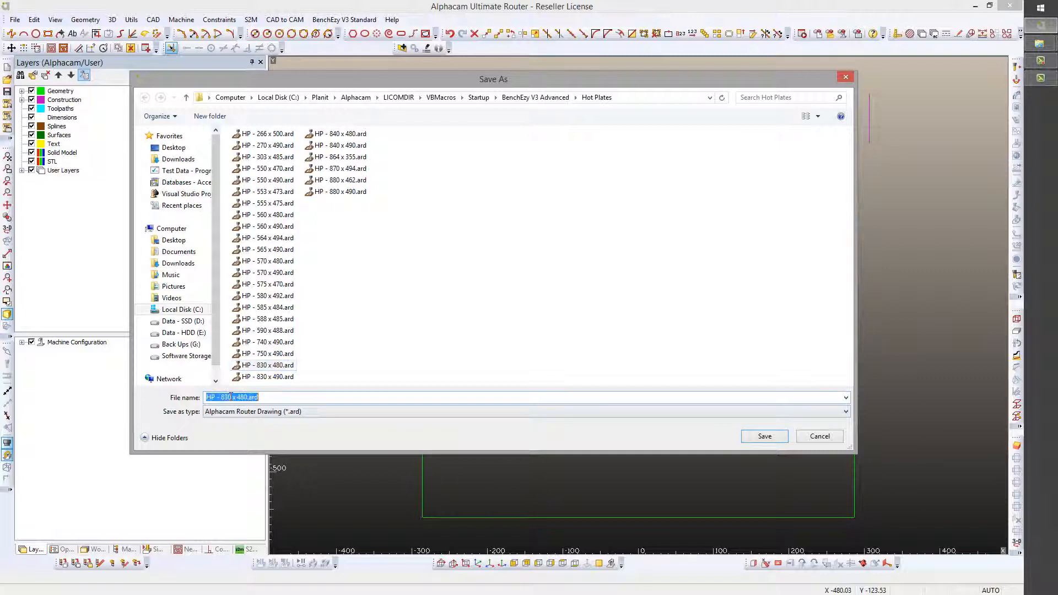
{"action": "double_click", "coordinate": [227, 397]}
{"action": "left_click", "coordinate": [231, 400]}
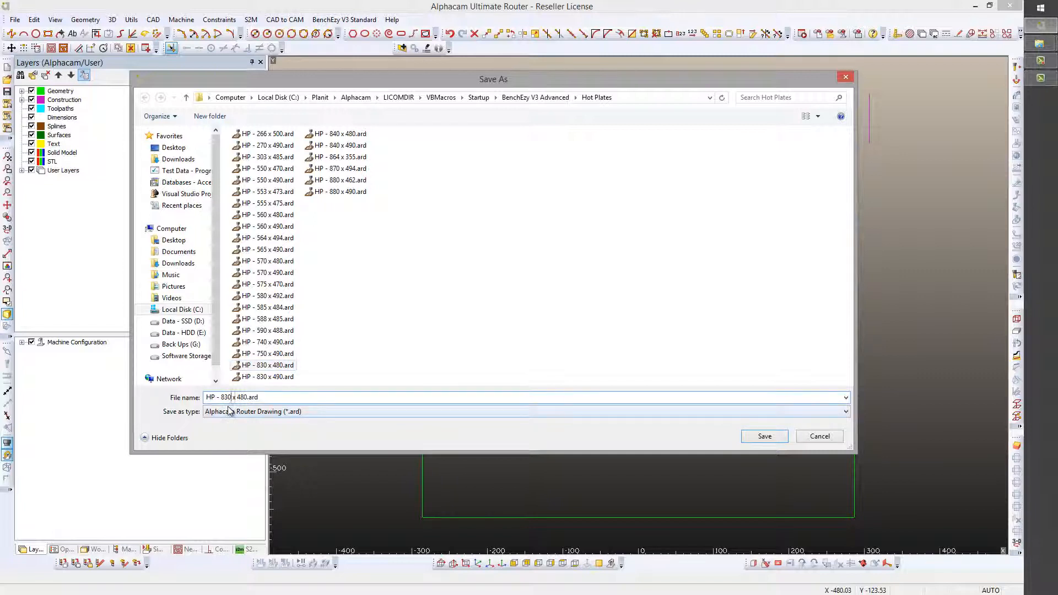
{"action": "key", "text": "BackSpace"}
{"action": "key", "text": "BackSpace"}
{"action": "key", "text": "BackSpace"}
{"action": "type", "text": "577"}
{"action": "key", "text": "BackSpace"}
{"action": "type", "text": "2"}
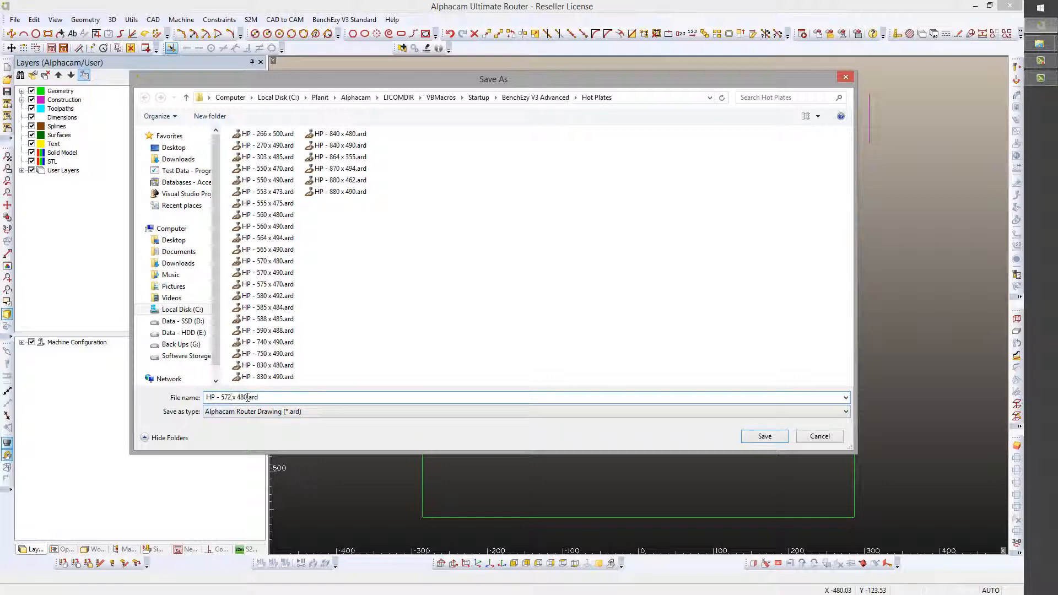
{"action": "key", "text": "BackSpace"}
{"action": "key", "text": "BackSpace"}
{"action": "type", "text": "56"}
{"action": "left_click", "coordinate": [764, 436]}
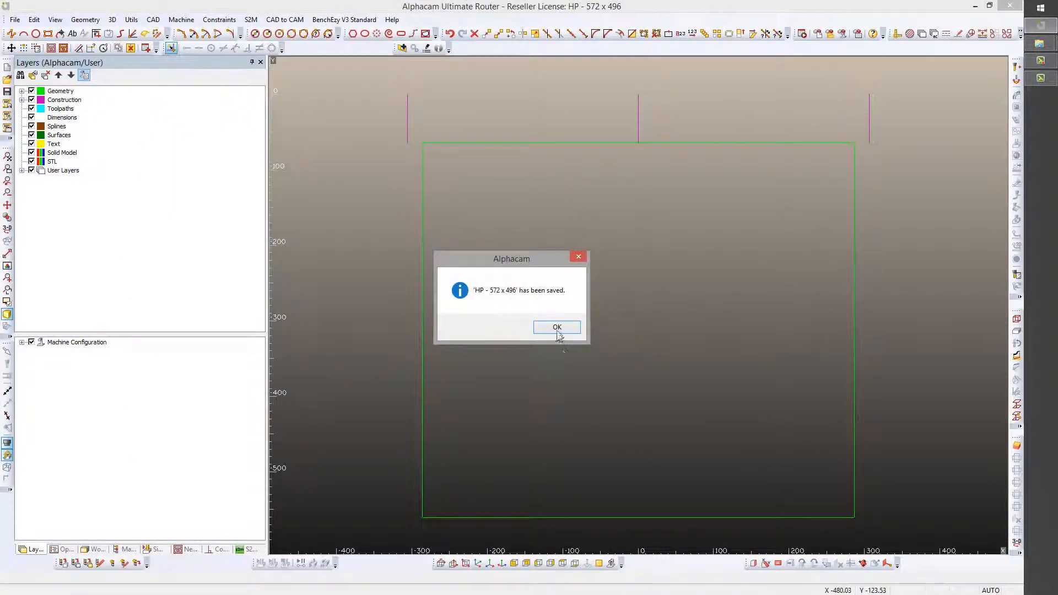
{"action": "left_click", "coordinate": [557, 327]}
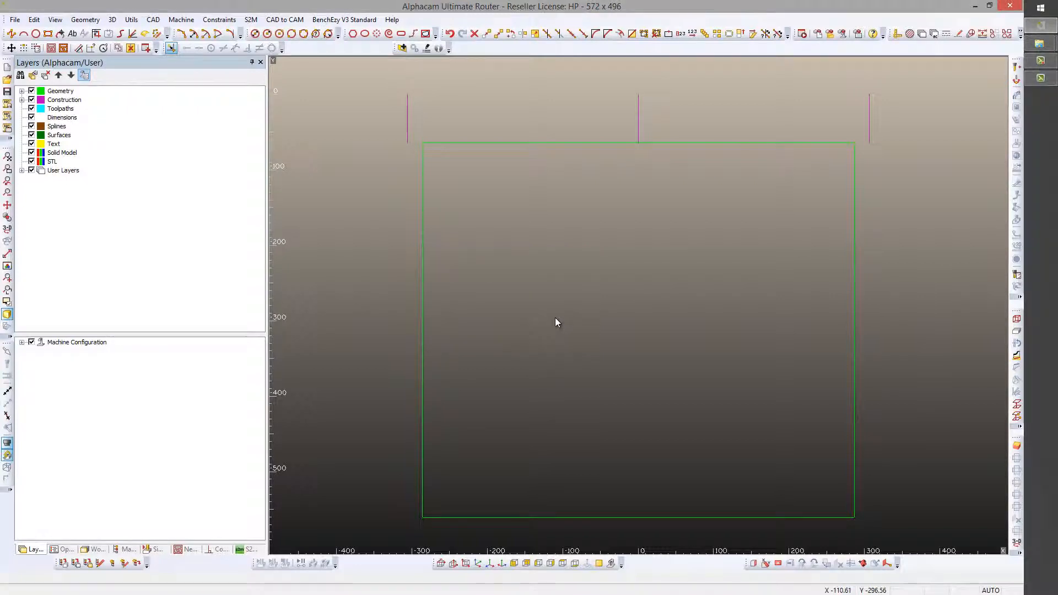
Add the text "572 x 496" inside the rectangle, starting at about X -243, Y -318
{"action": "left_click", "coordinate": [73, 35]}
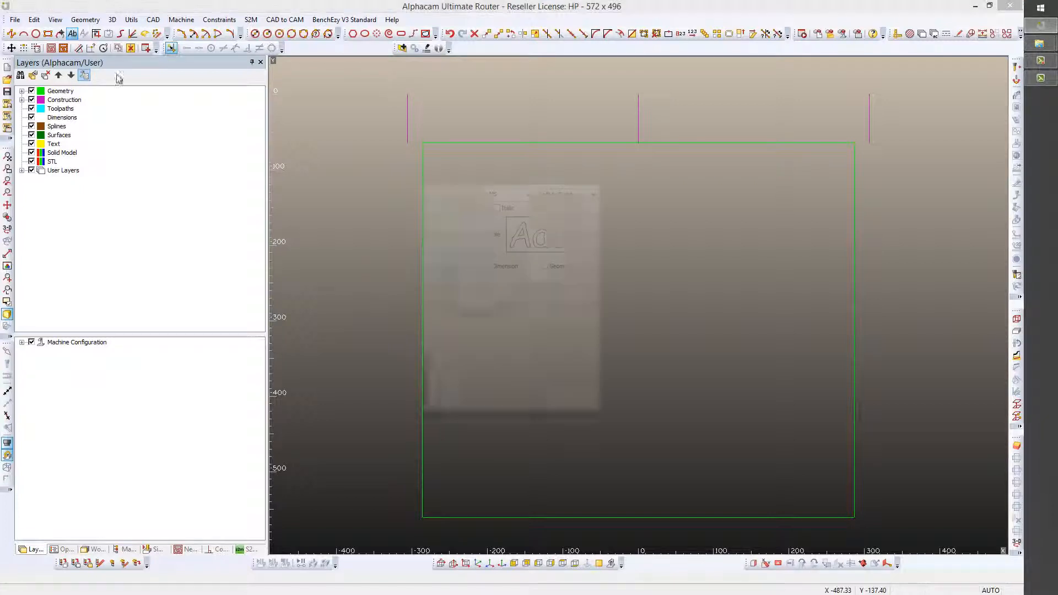
{"action": "left_click", "coordinate": [485, 416]}
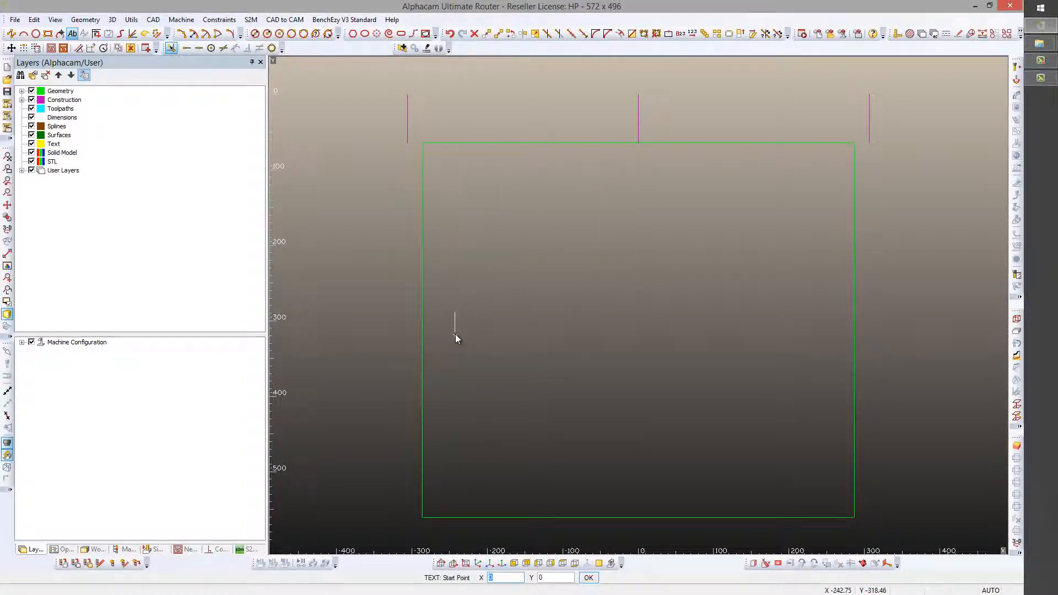
{"action": "left_click", "coordinate": [455, 334]}
{"action": "type", "text": "5"}
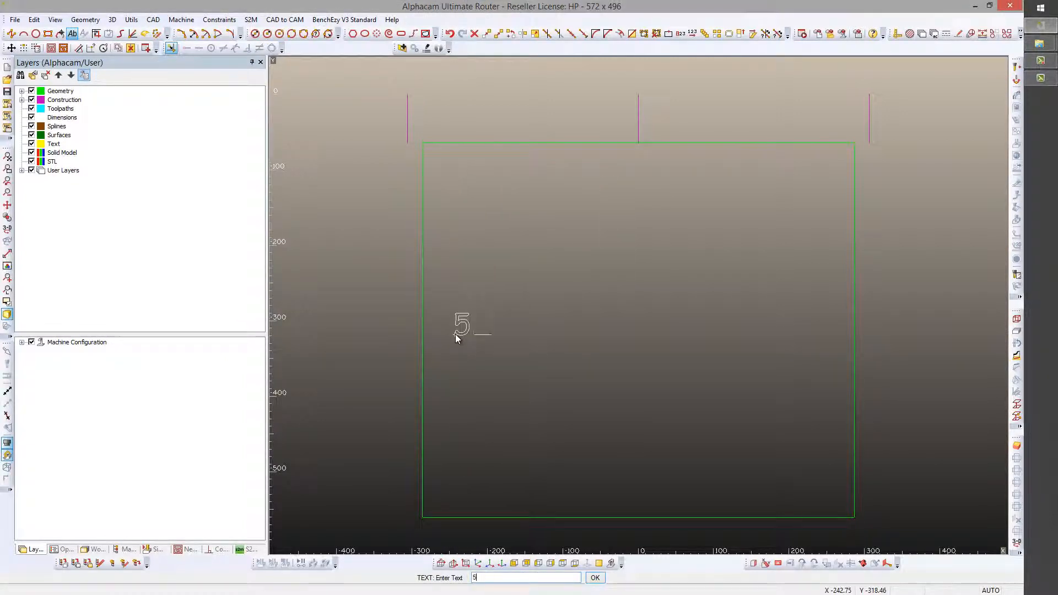
{"action": "type", "text": "72 x 496"}
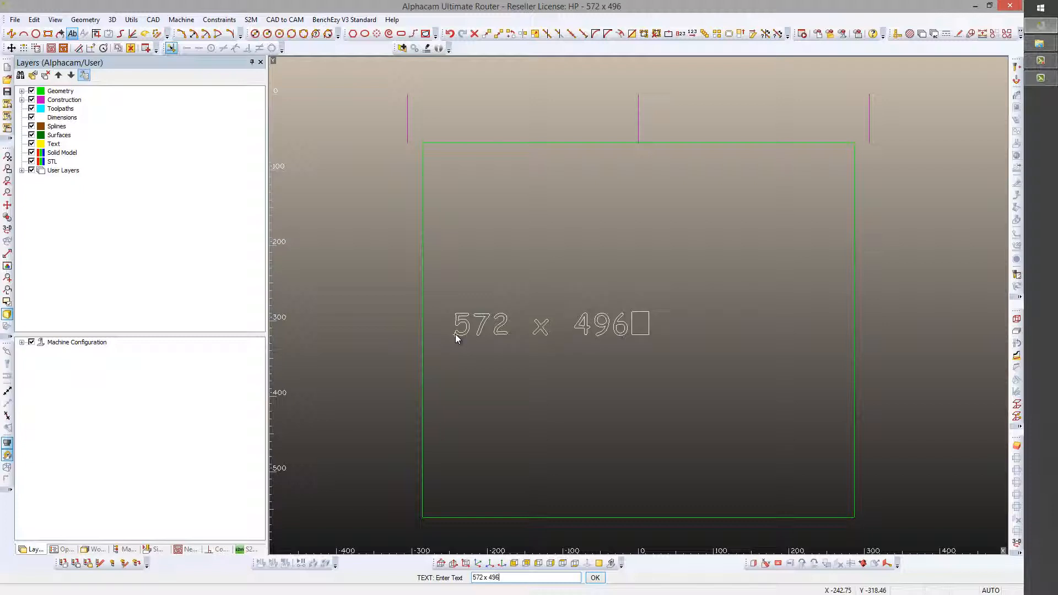
{"action": "key", "text": "Return"}
Move the "572 x 496" text to the centre of the rectangle, in line with the middle reference line
{"action": "left_click", "coordinate": [486, 33]}
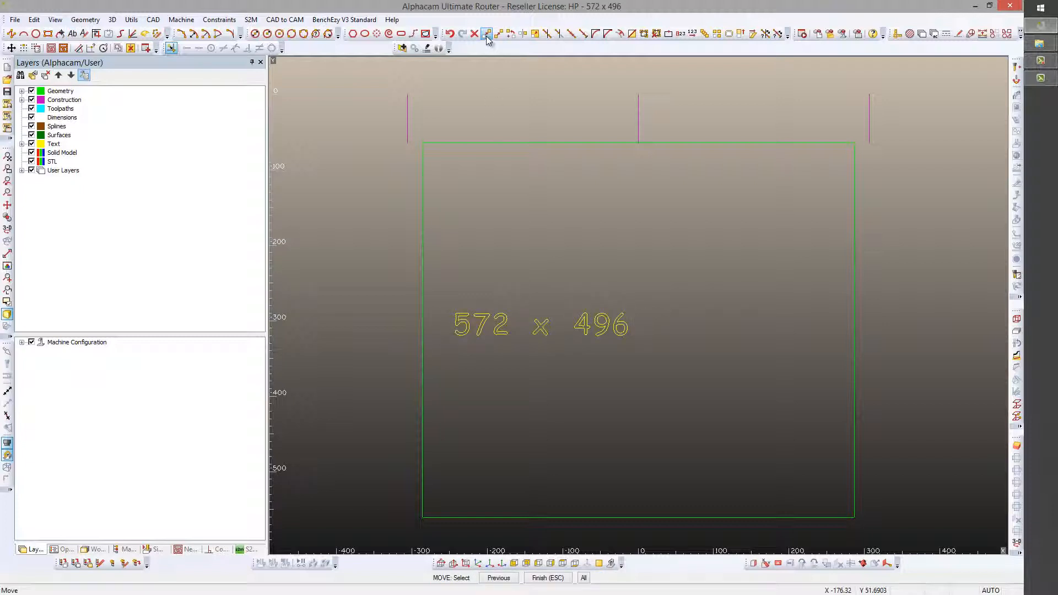
{"action": "left_click_drag", "start_coordinate": [440, 285], "coordinate": [655, 372]}
{"action": "right_click", "coordinate": [655, 372]}
{"action": "left_click", "coordinate": [545, 330]}
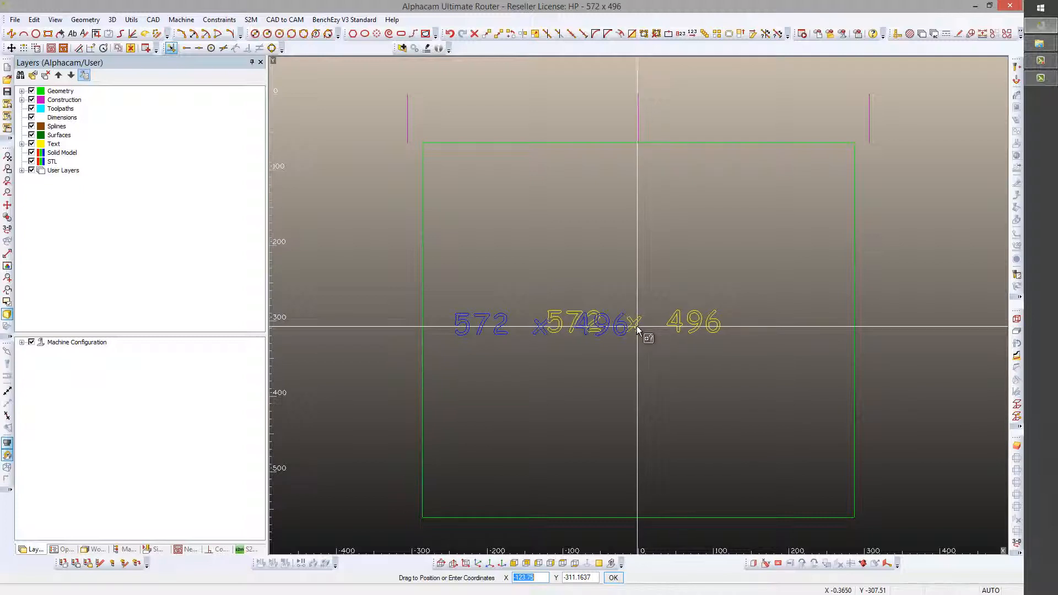
{"action": "left_click", "coordinate": [636, 326]}
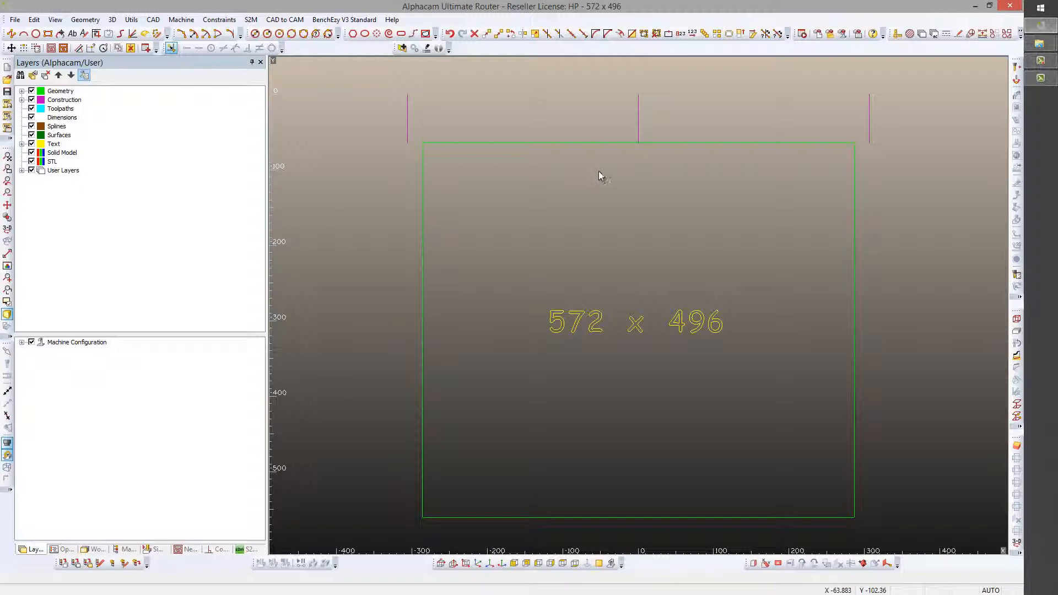
Add a horizontal dimension from the centre line's upper endpoint to the left reference line's, placed just above the rectangle
{"action": "left_click", "coordinate": [896, 33]}
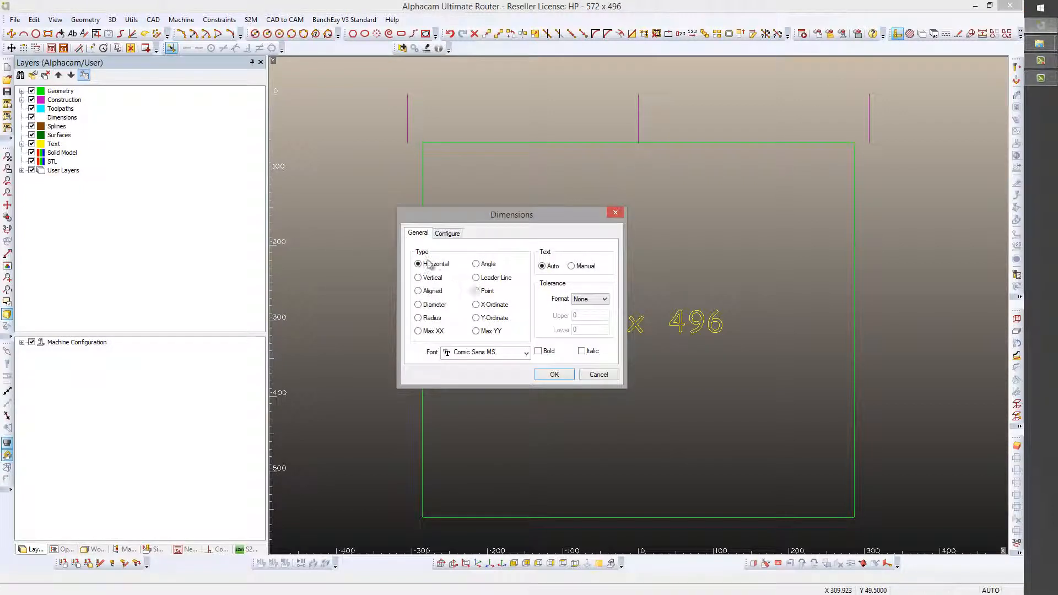
{"action": "left_click", "coordinate": [553, 374]}
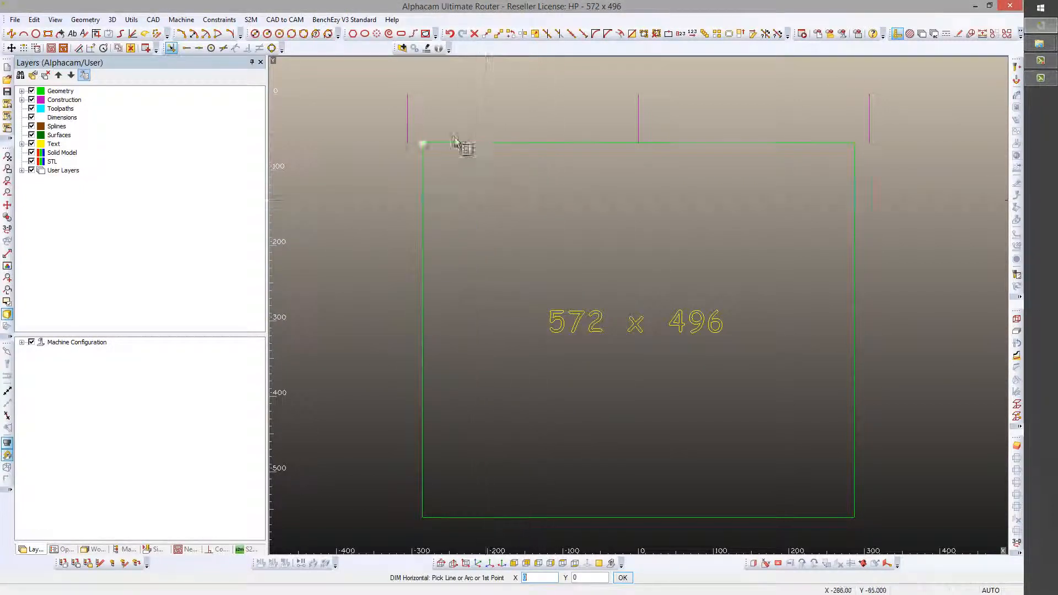
{"action": "left_click", "coordinate": [635, 93]}
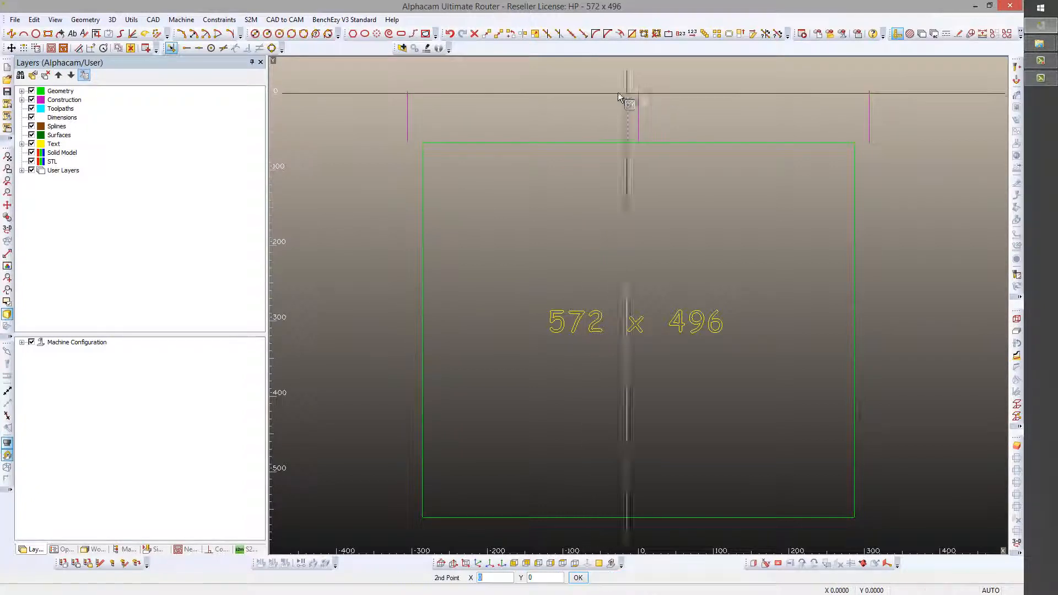
{"action": "left_click", "coordinate": [411, 93]}
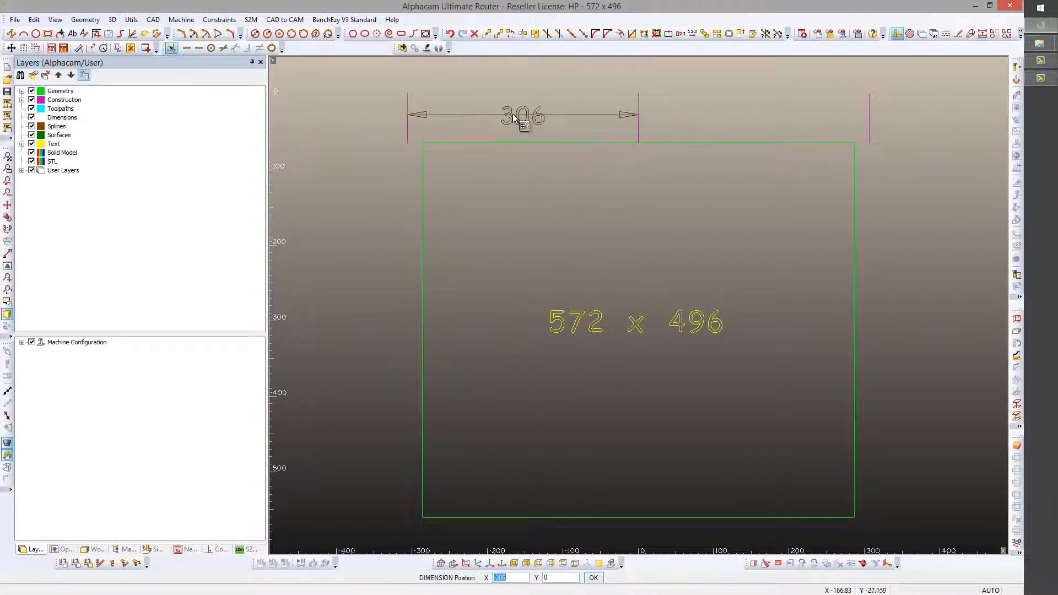
{"action": "left_click", "coordinate": [517, 117]}
Add a matching horizontal dimension from the centre line's upper endpoint to the right reference line's, and finish dimensioning
{"action": "left_click", "coordinate": [641, 94]}
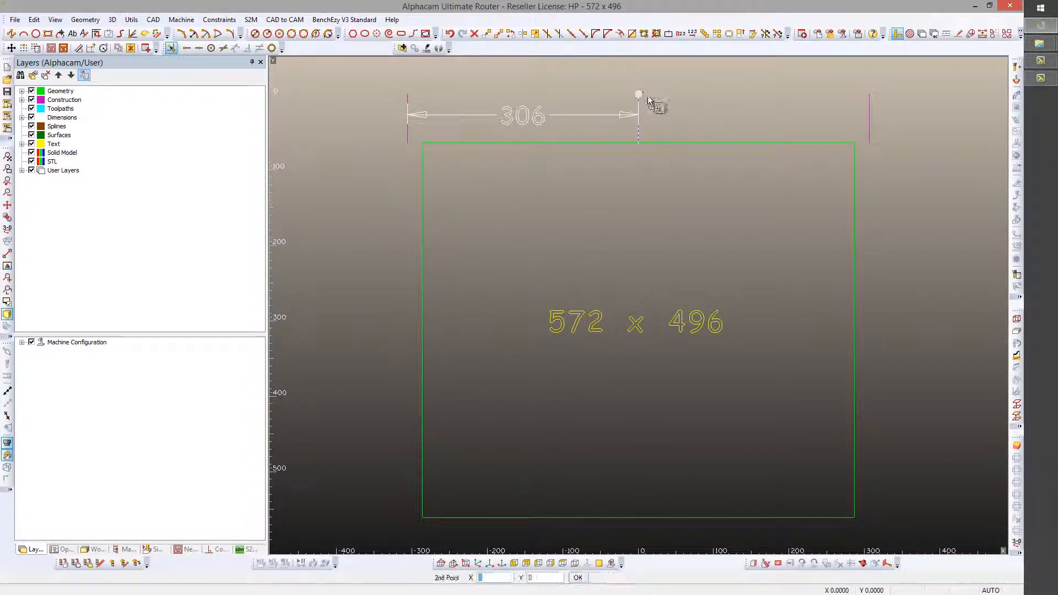
{"action": "left_click", "coordinate": [867, 96]}
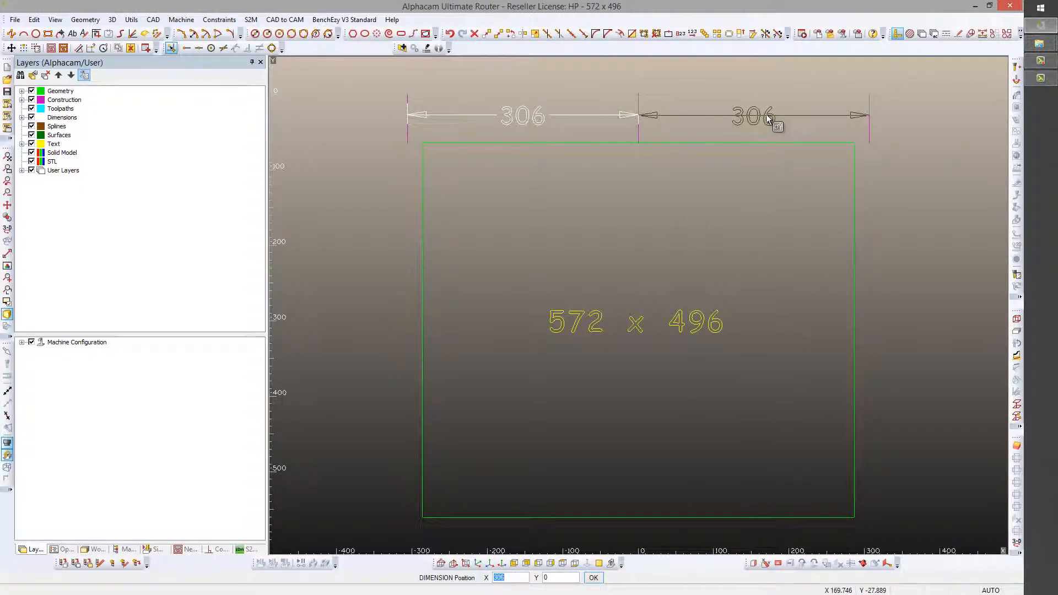
{"action": "left_click", "coordinate": [773, 121]}
{"action": "right_click", "coordinate": [770, 119]}
{"action": "key", "text": "Escape"}
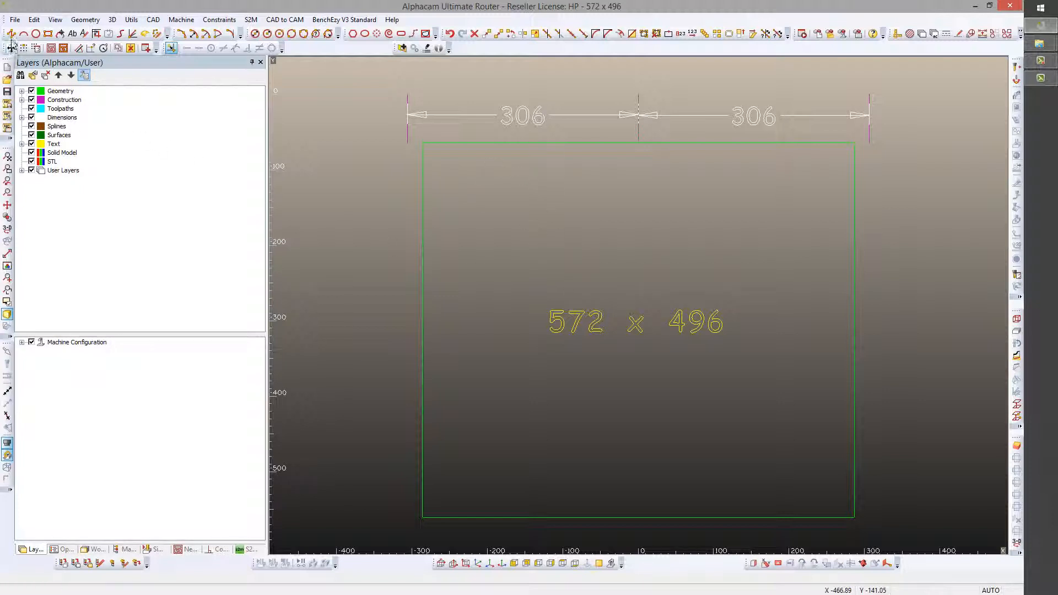
Save the drawing, overwriting "HP - 572 x 496.ard" in the Hot Plates folder
{"action": "left_click", "coordinate": [8, 91]}
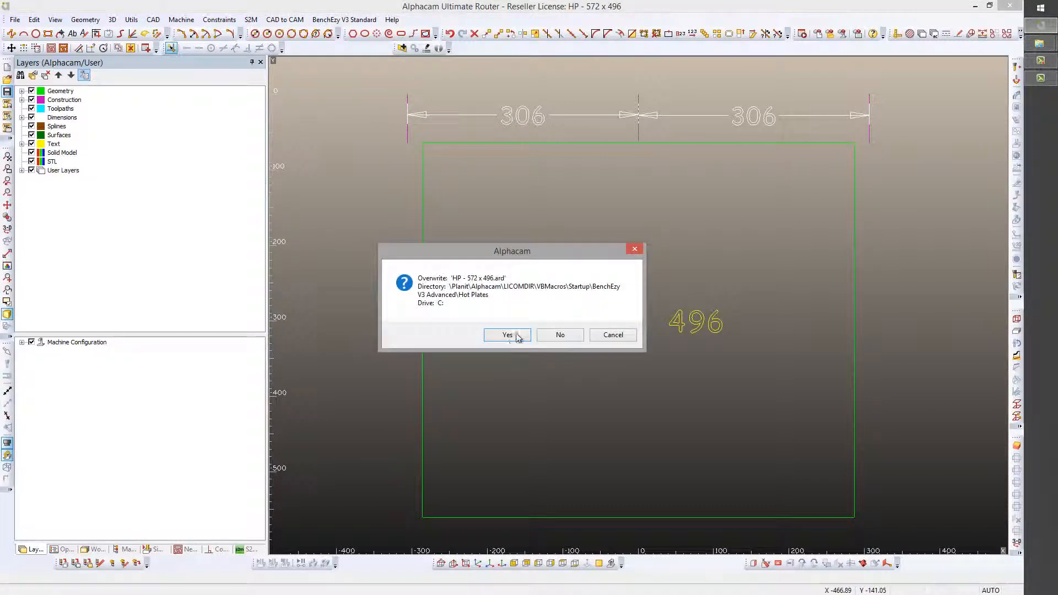
{"action": "left_click", "coordinate": [507, 334]}
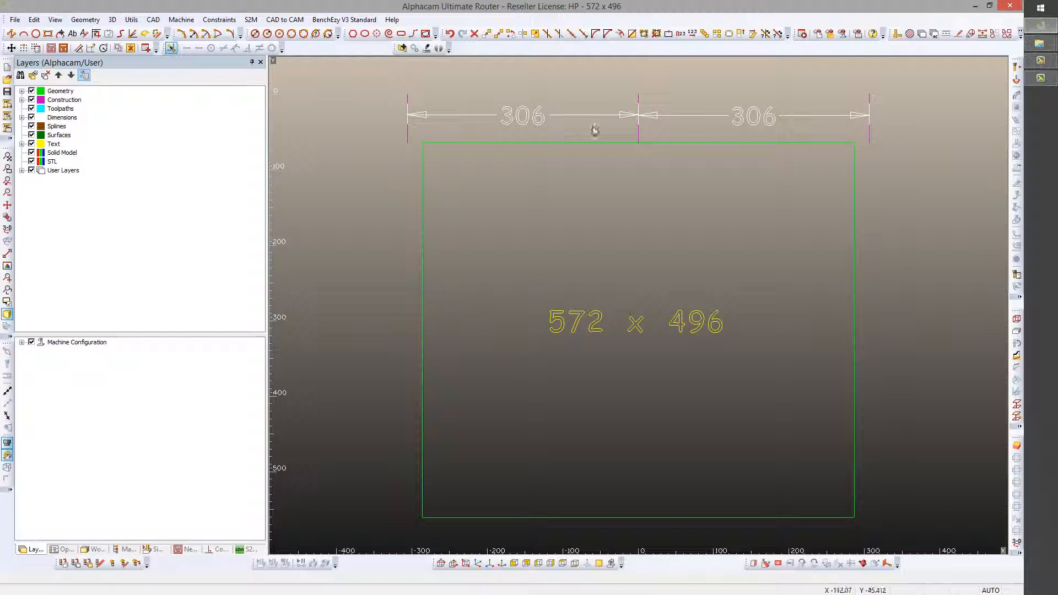
Start a Move operation and pick near the centre reference line above the rectangle
{"action": "left_click", "coordinate": [487, 33]}
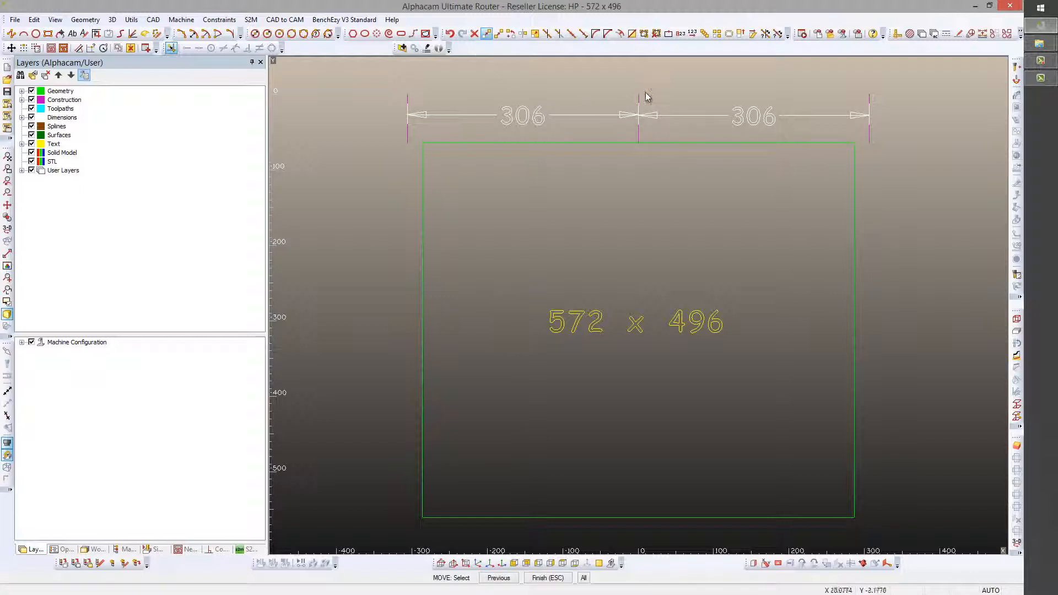
{"action": "left_click", "coordinate": [654, 113]}
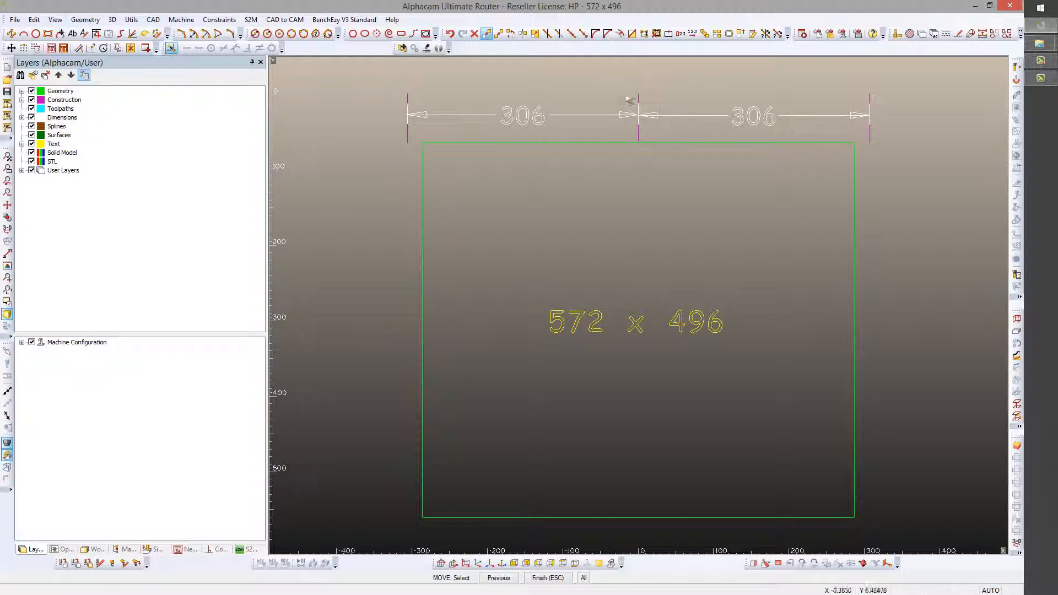